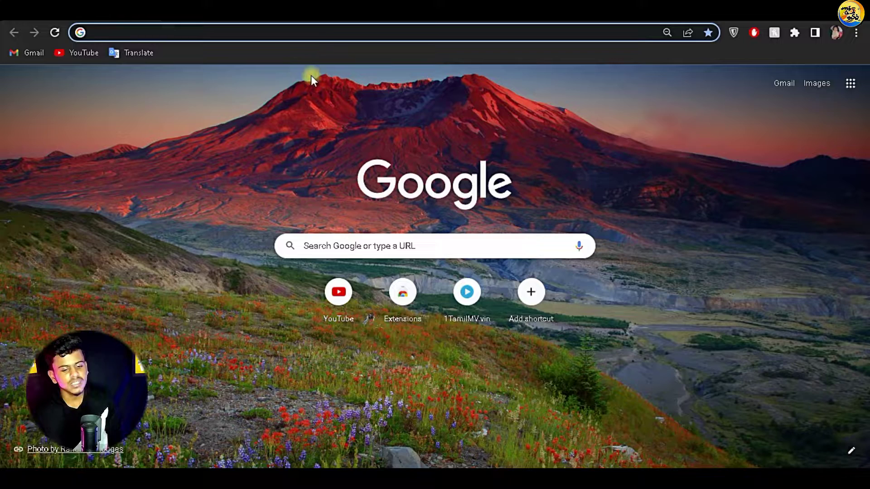
Search the web for 'google docs' from the Chrome address bar
left_click(846, 90)
scroll(800, 175, "down", 2)
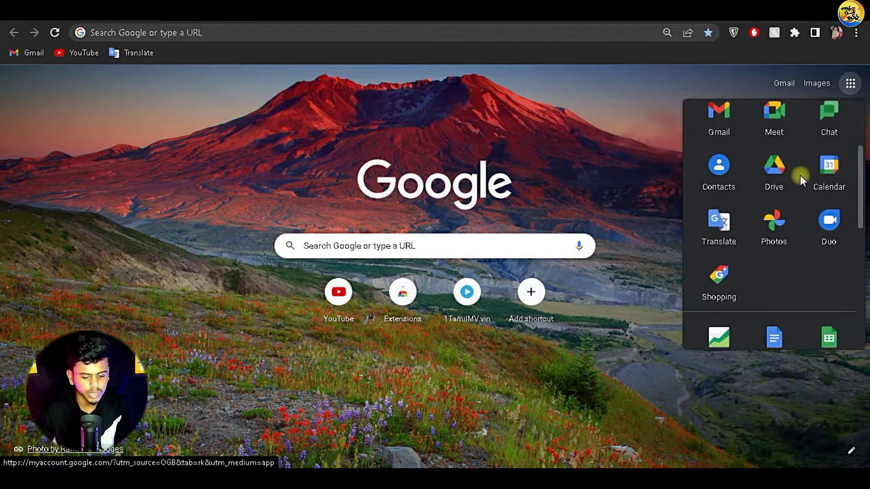
scroll(800, 176, "down", 2)
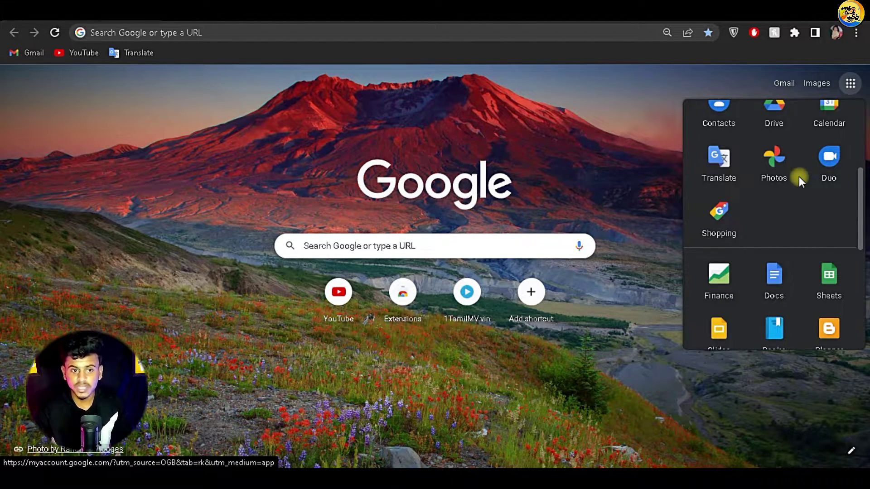
left_click(237, 34)
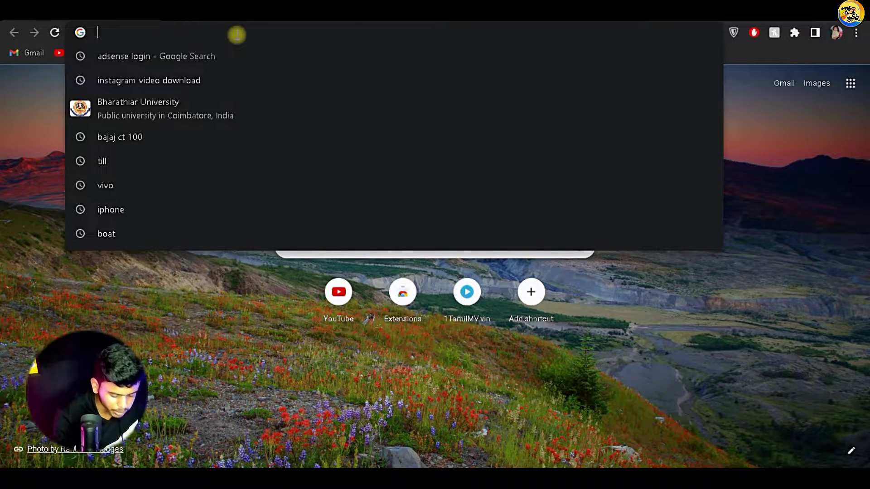
type("googlw")
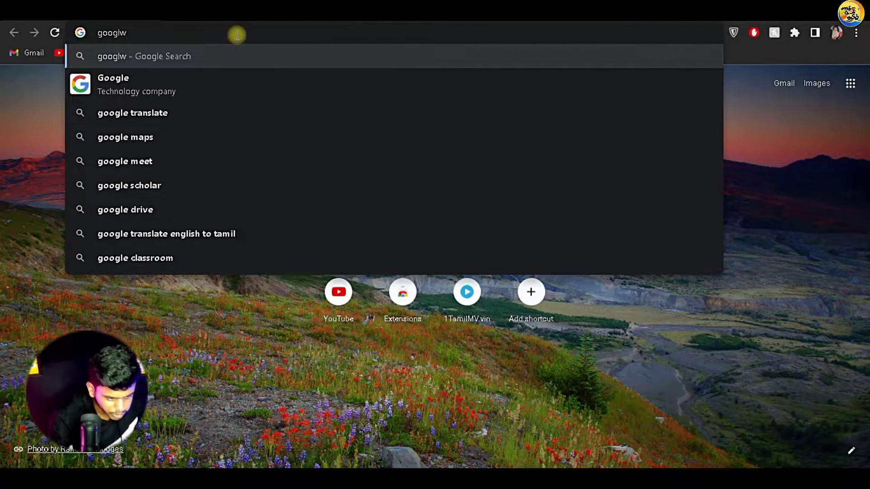
key("BackSpace")
type("e")
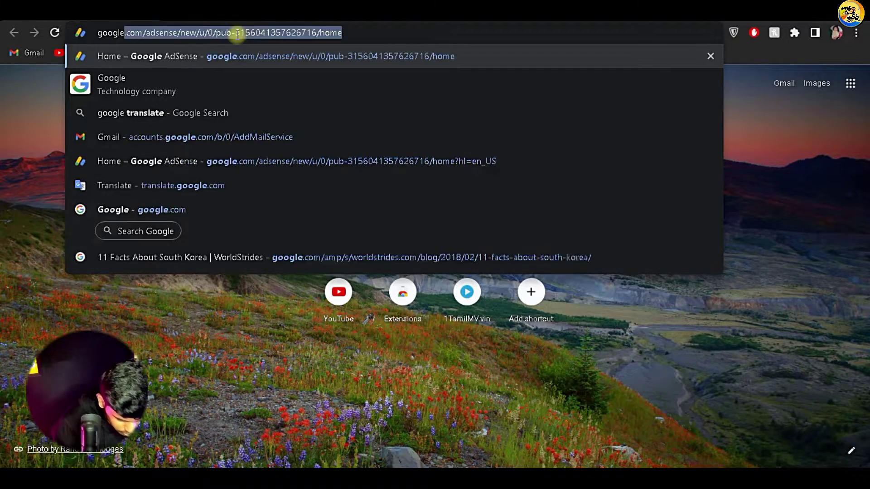
type(" doc")
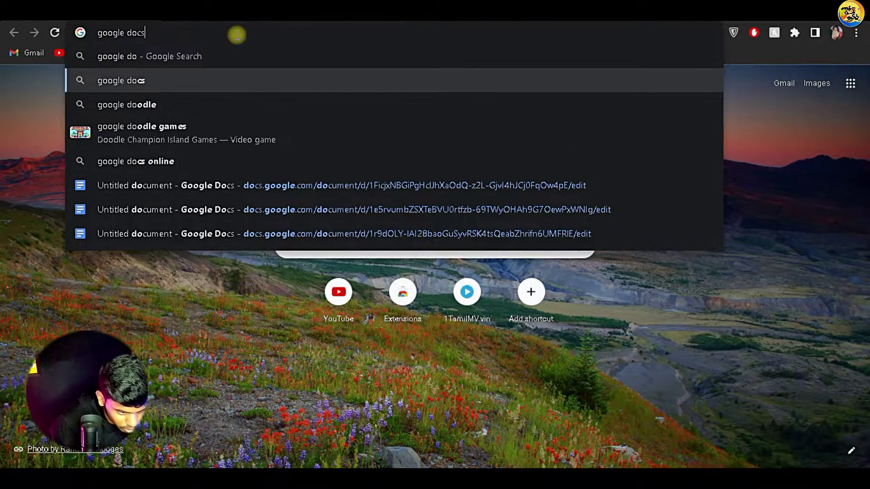
type("s")
key("Return")
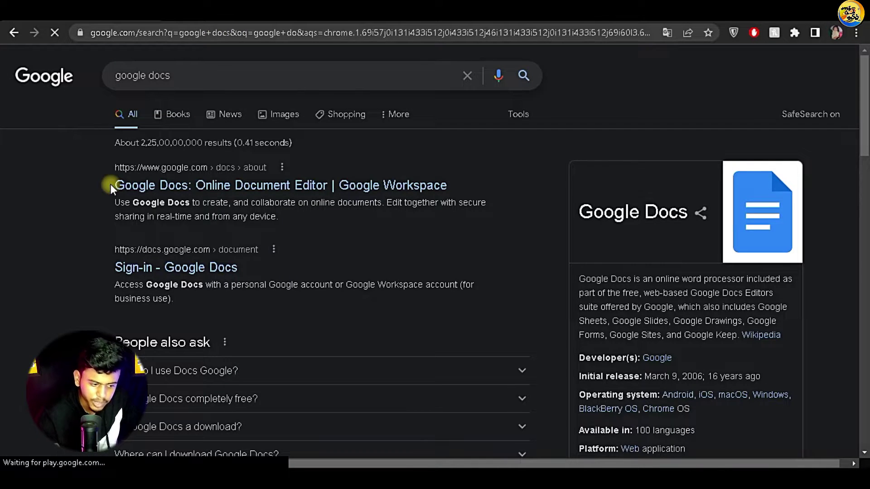
Go from the 'Google Docs: Online Document Editor' result into Docs and start a blank document
left_click(135, 179)
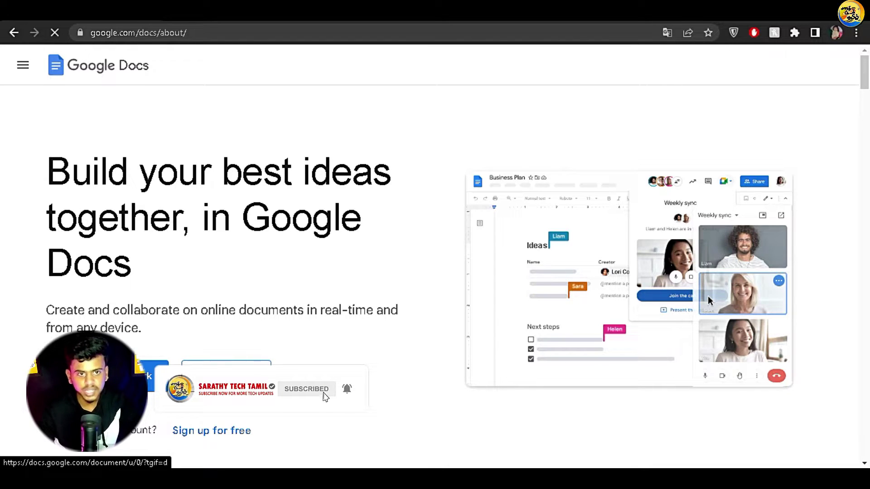
left_click(156, 376)
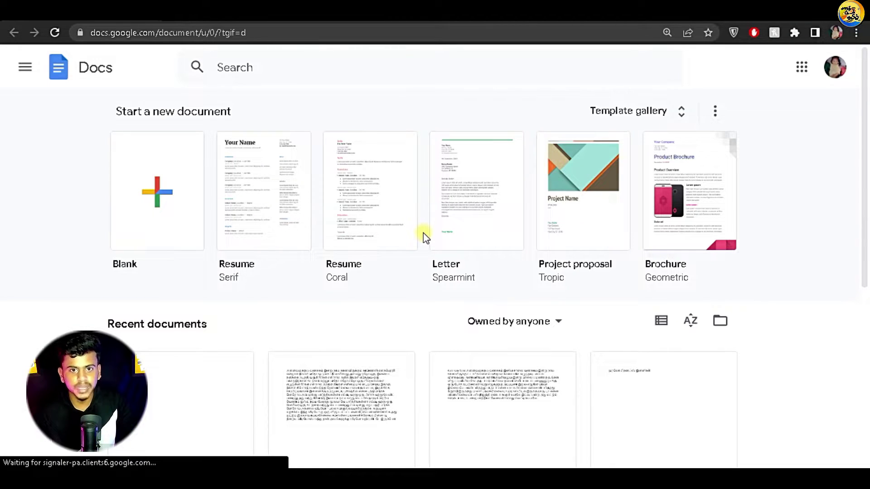
left_click(189, 186)
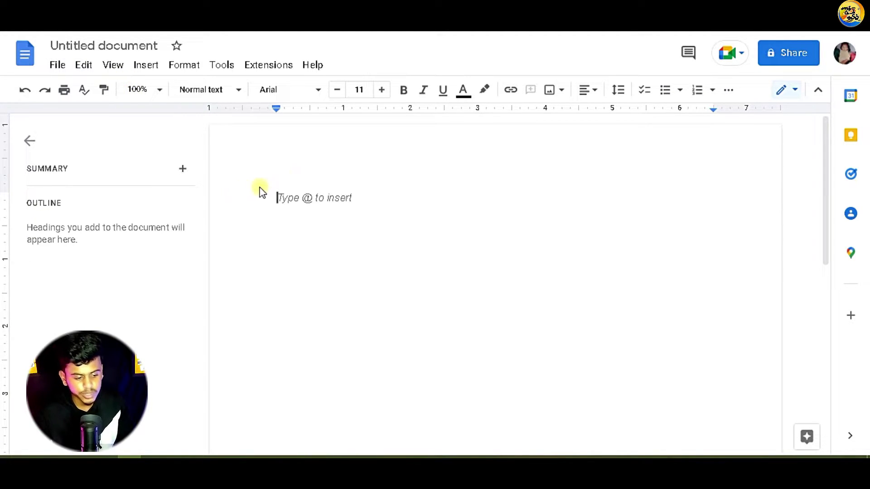
Open the Tools menu in the new blank document
left_click(227, 68)
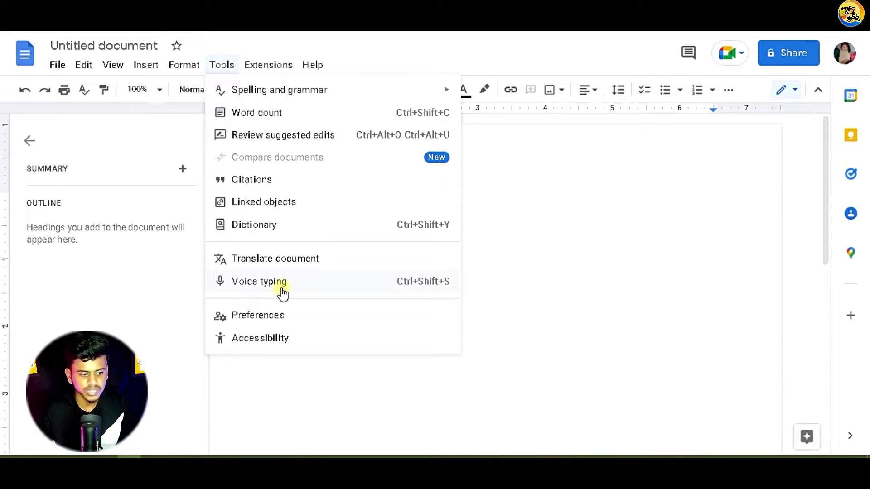
Turn on Tools > Voice typing and bring up its dictation language list
left_click(282, 288)
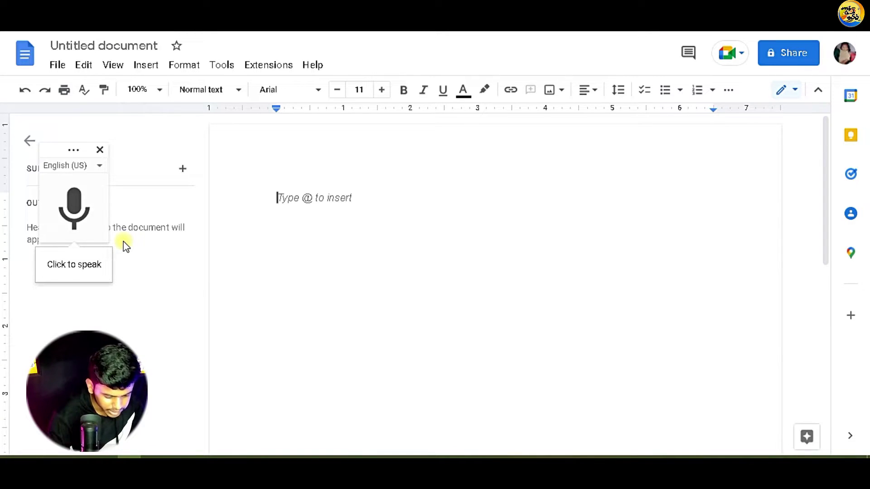
left_click(69, 208)
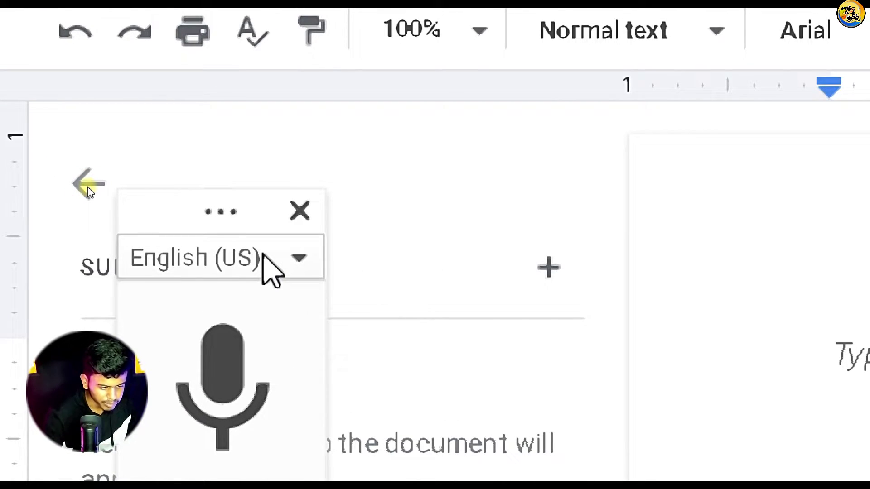
left_click(265, 257)
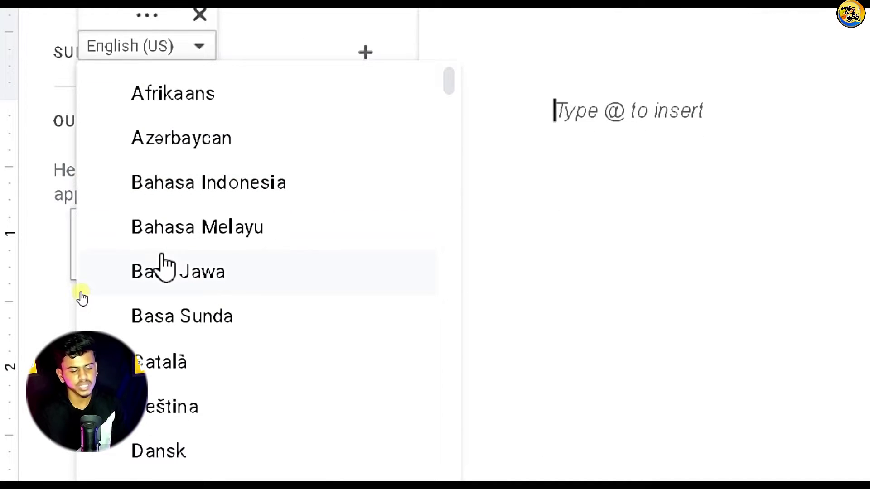
Keep English (US) as the dictation language and dictate the opening word 'Permission'
scroll(165, 267, "down", 3)
scroll(170, 267, "down", 10)
scroll(170, 268, "down", 5)
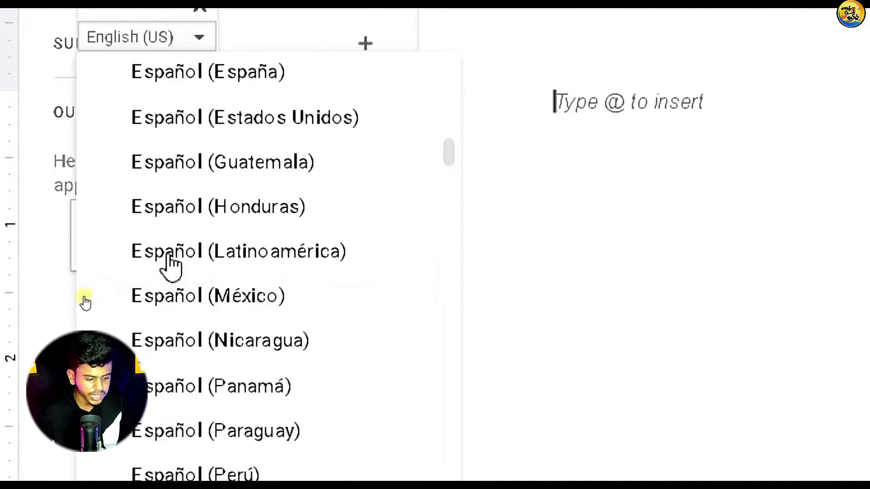
scroll(171, 267, "down", 5)
scroll(170, 267, "down", 3)
scroll(172, 267, "up", 5)
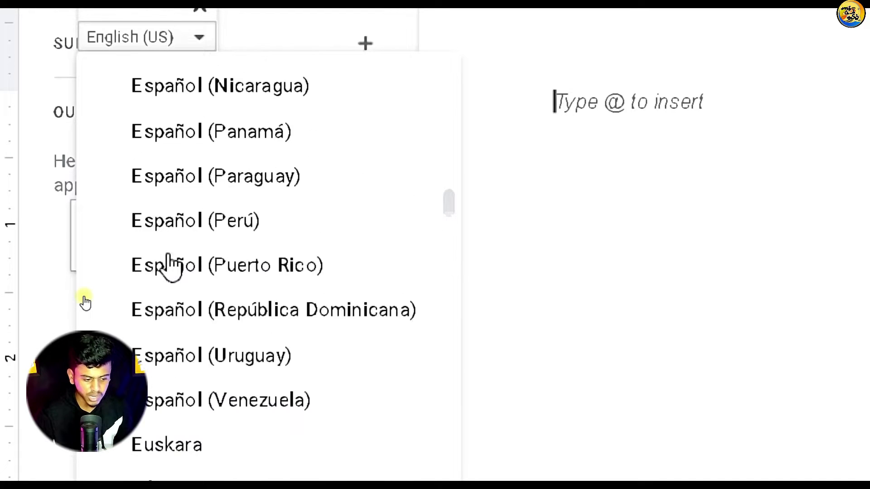
scroll(171, 267, "up", 5)
scroll(171, 268, "up", 3)
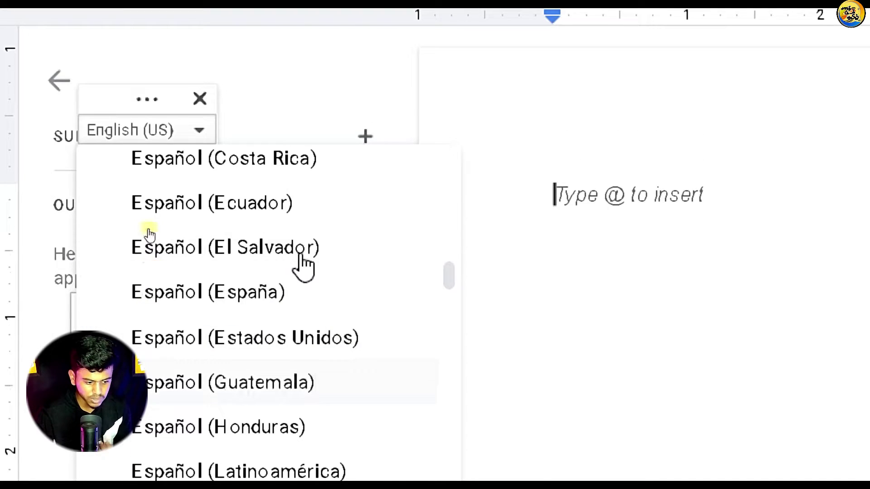
left_click(260, 254)
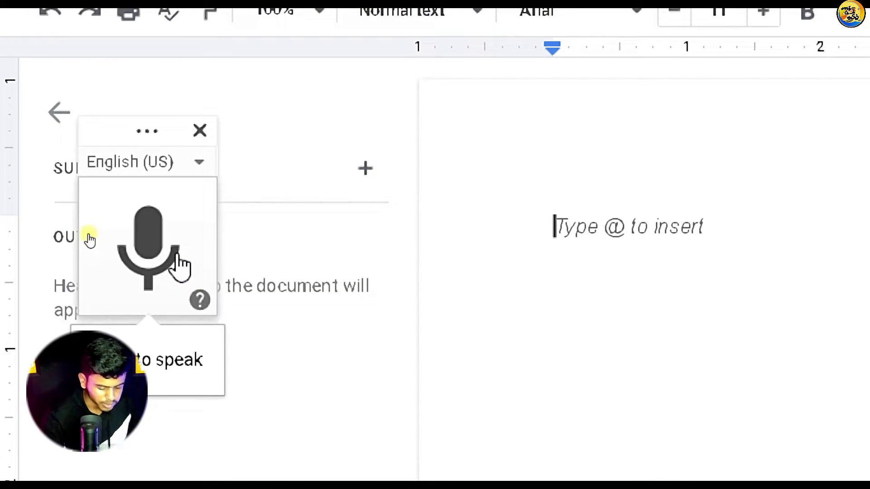
left_click(89, 217)
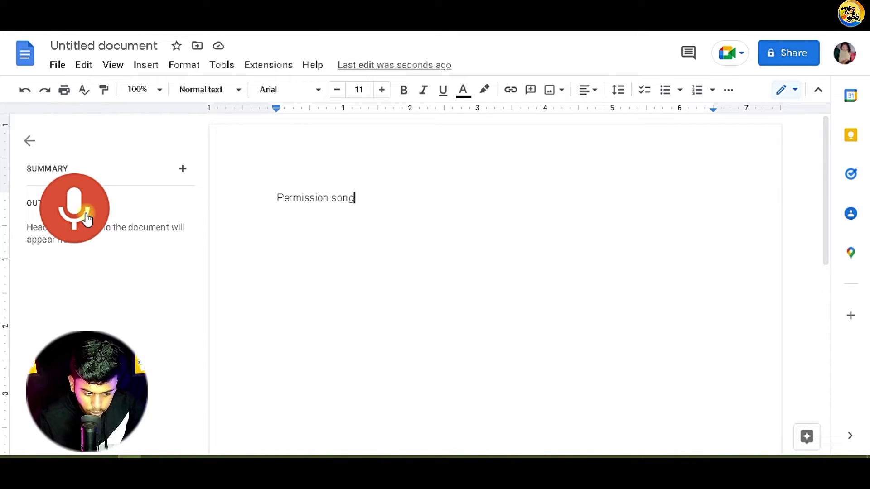
left_click(86, 212)
Resume dictation to speak the English paragraph ending 'thank you for watching this video'
left_click(84, 204)
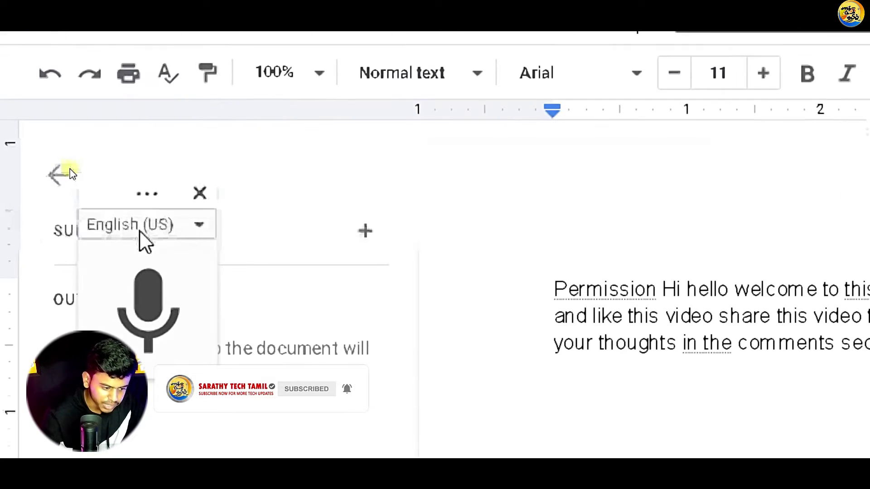
Switch the voice typing language to தமிழ் (இந்தியா) and start dictating in Tamil
left_click(143, 229)
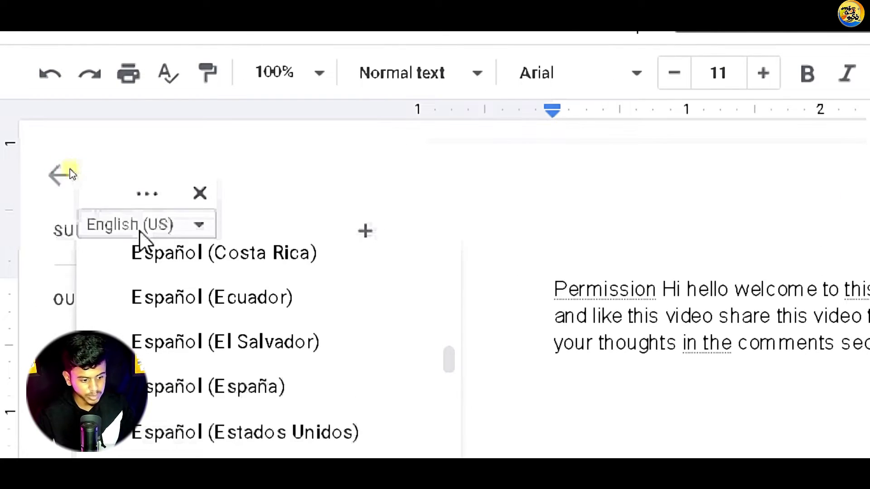
scroll(254, 242, "down", 5)
scroll(254, 243, "down", 10)
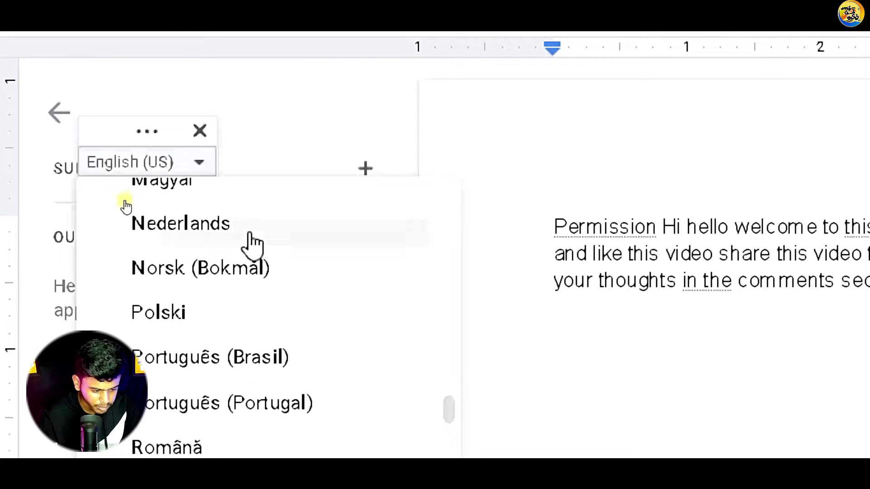
scroll(254, 242, "down", 5)
scroll(252, 244, "down", 10)
scroll(252, 244, "down", 5)
scroll(252, 244, "down", 2)
scroll(256, 246, "down", 5)
scroll(258, 246, "down", 10)
scroll(258, 244, "up", 3)
scroll(258, 245, "up", 3)
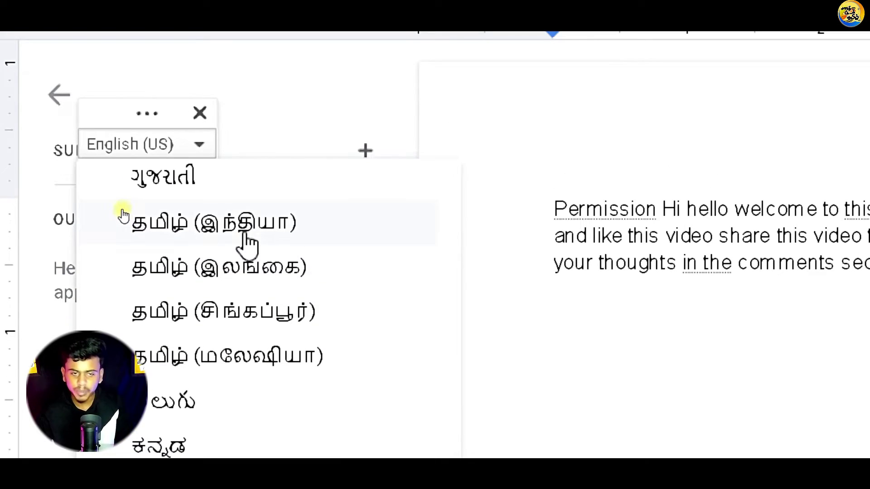
left_click(244, 234)
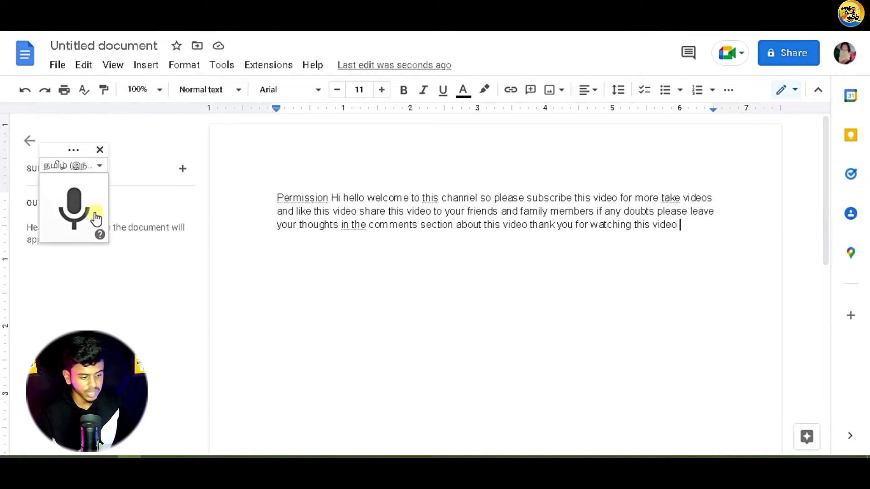
left_click(96, 220)
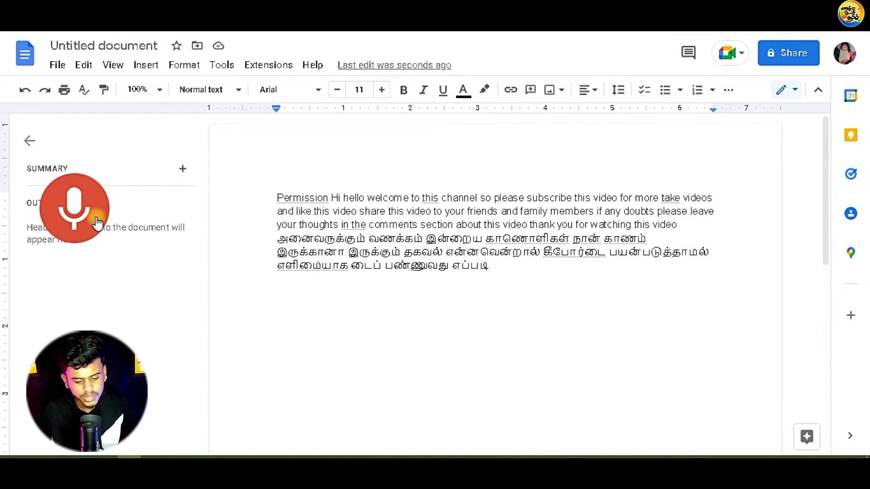
Finish the Tamil dictation ending 'ரிப்ளை பண்ணல', then close voice typing
left_click(97, 223)
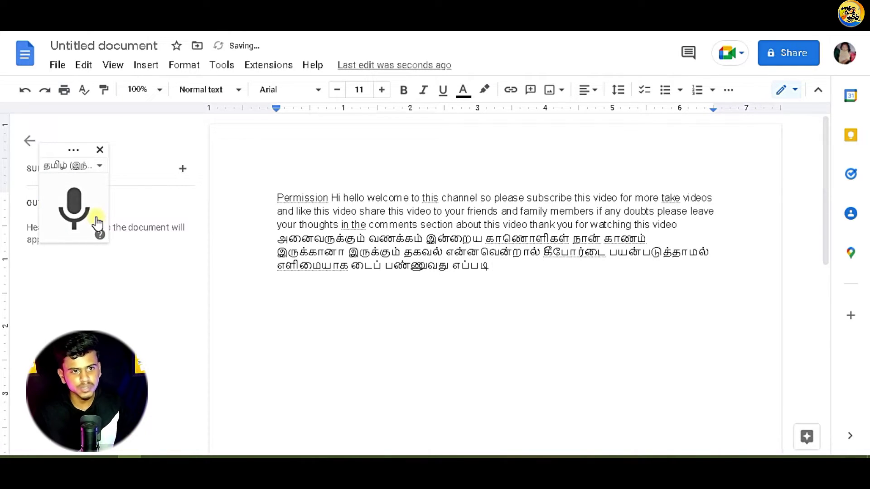
left_click(85, 209)
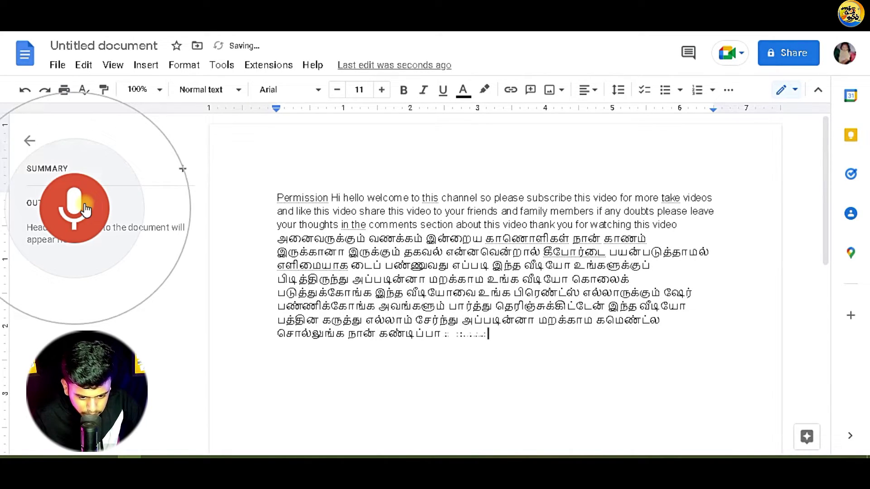
left_click(85, 210)
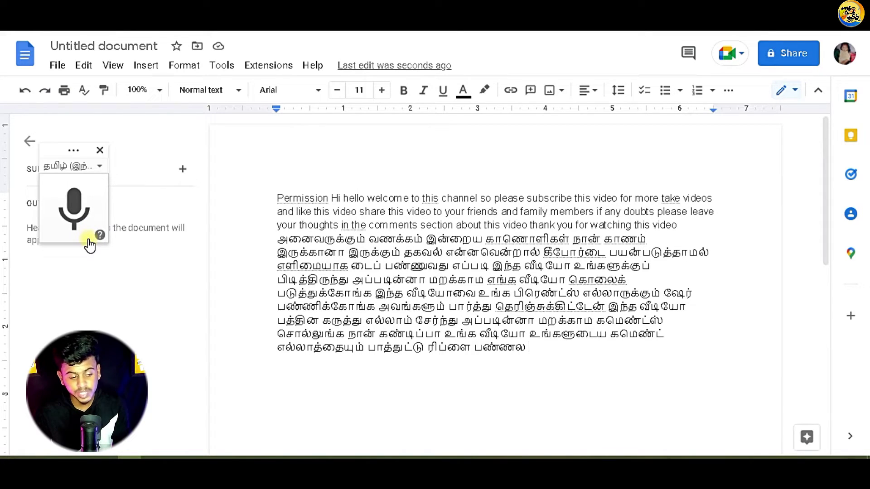
left_click(100, 150)
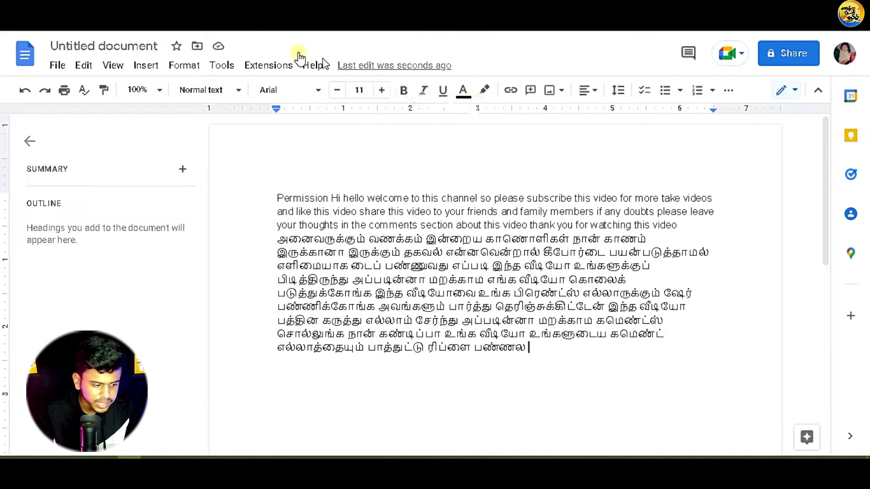
Rename the document to 'voice typing'
left_click(119, 46)
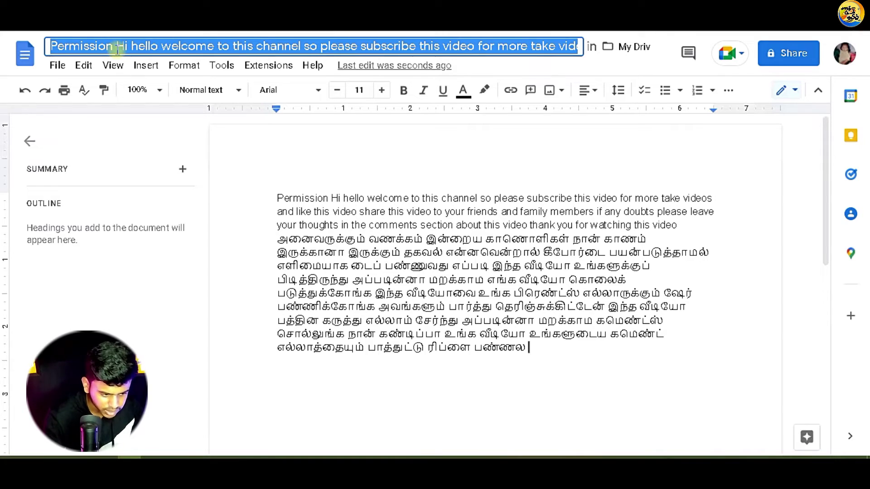
key("BackSpace")
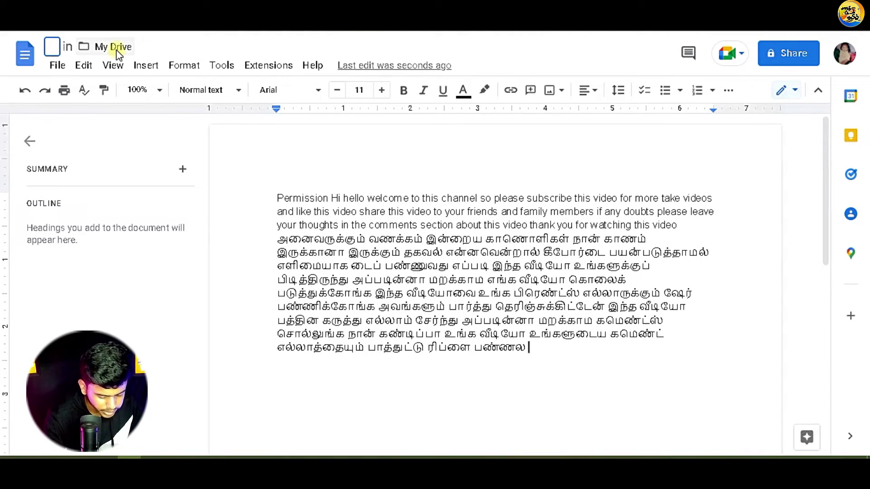
type("voice typing")
key("Return")
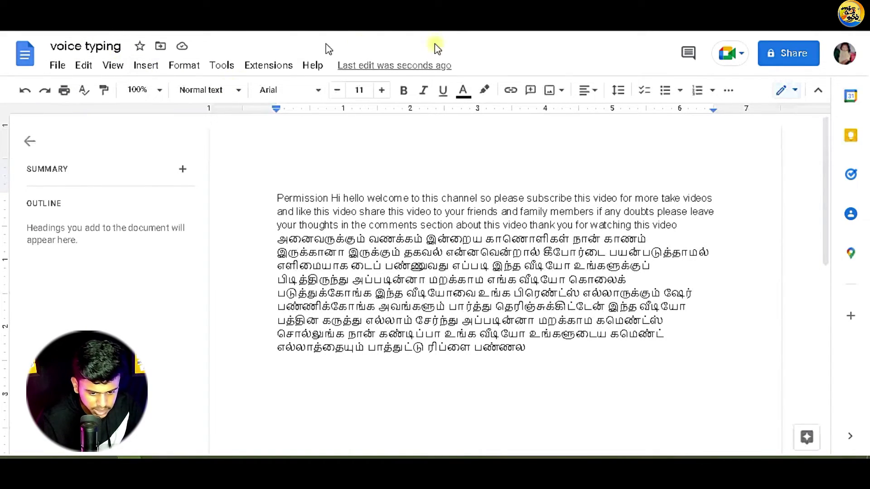
Check the Share settings without changes, then bring up the print dialog
left_click(773, 53)
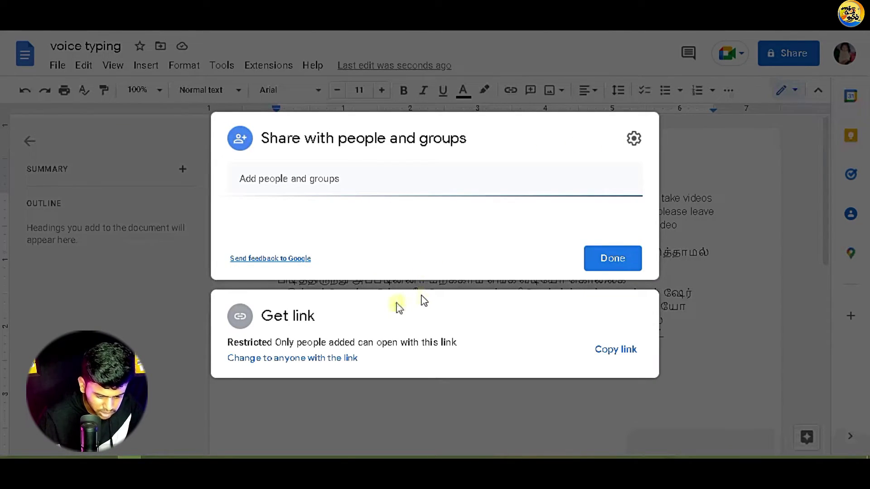
left_click(722, 181)
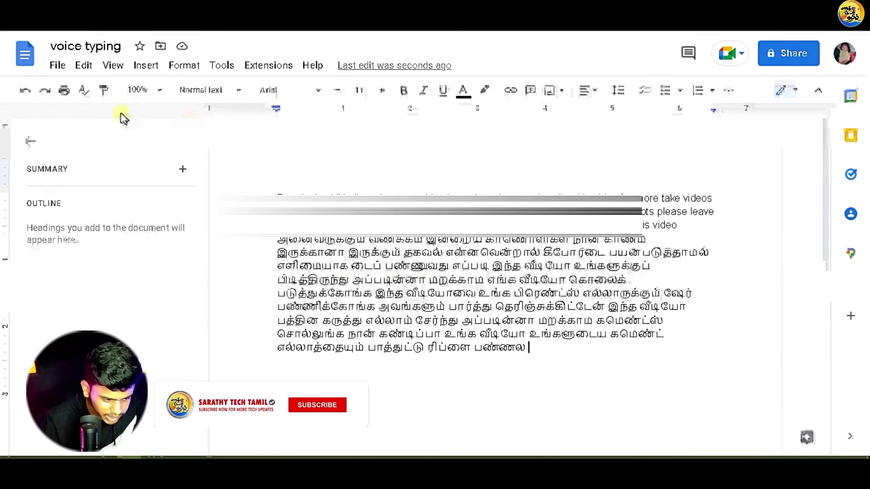
left_click(66, 91)
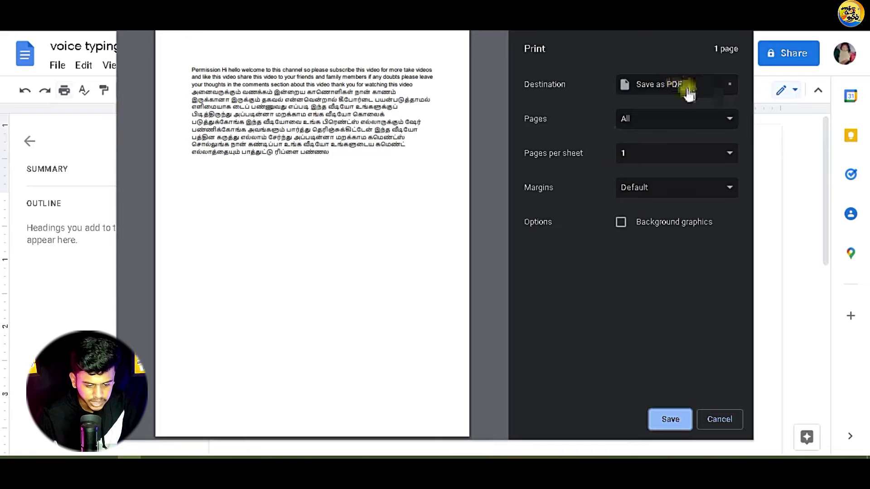
Set the destination to Save as PDF and save the document as a PDF
left_click(711, 90)
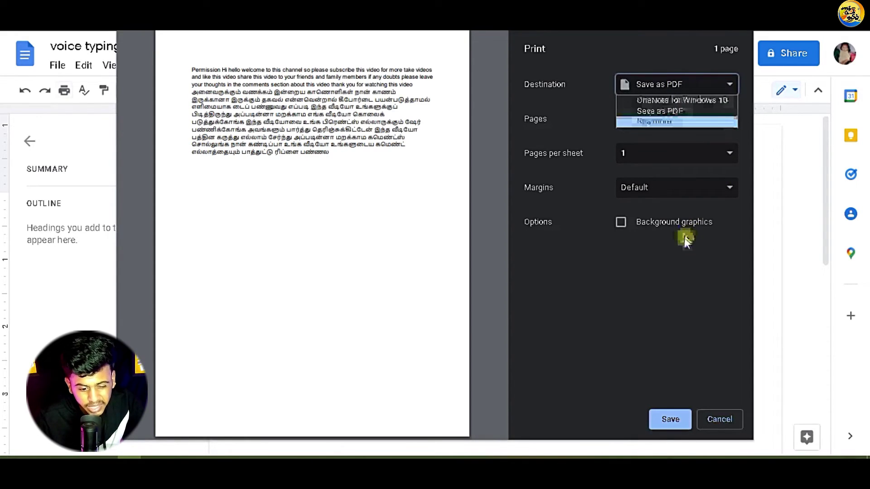
left_click(673, 264)
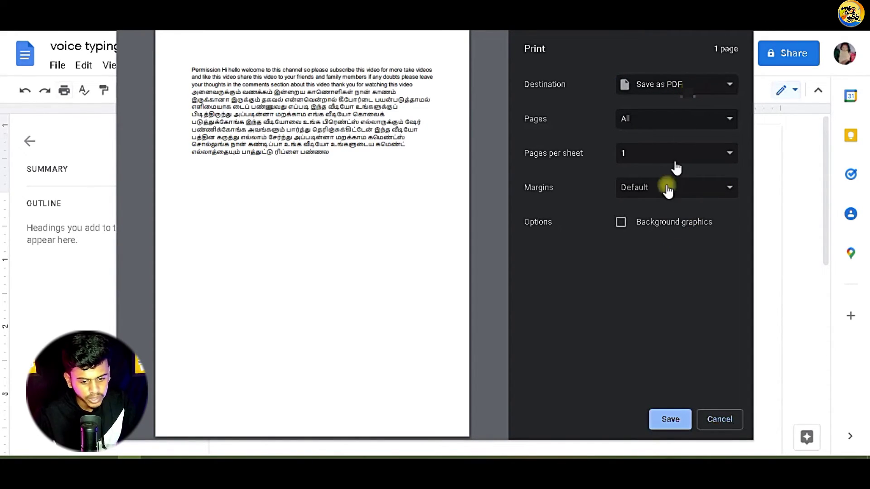
left_click(671, 421)
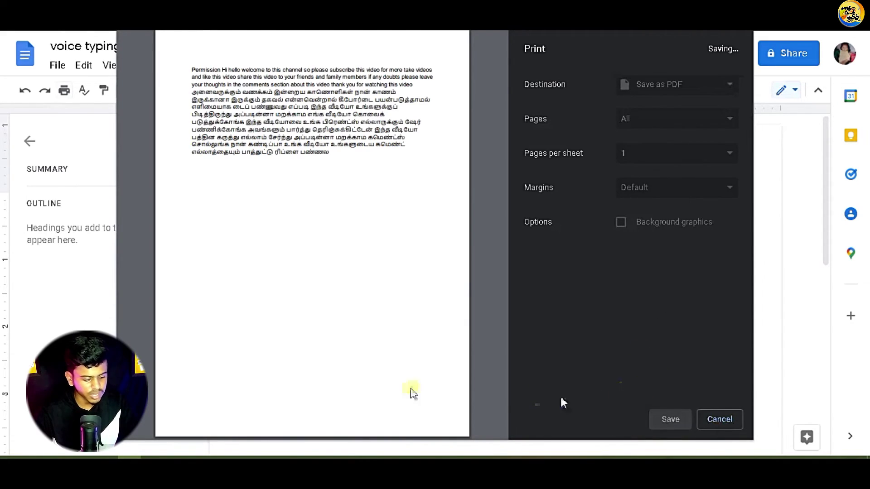